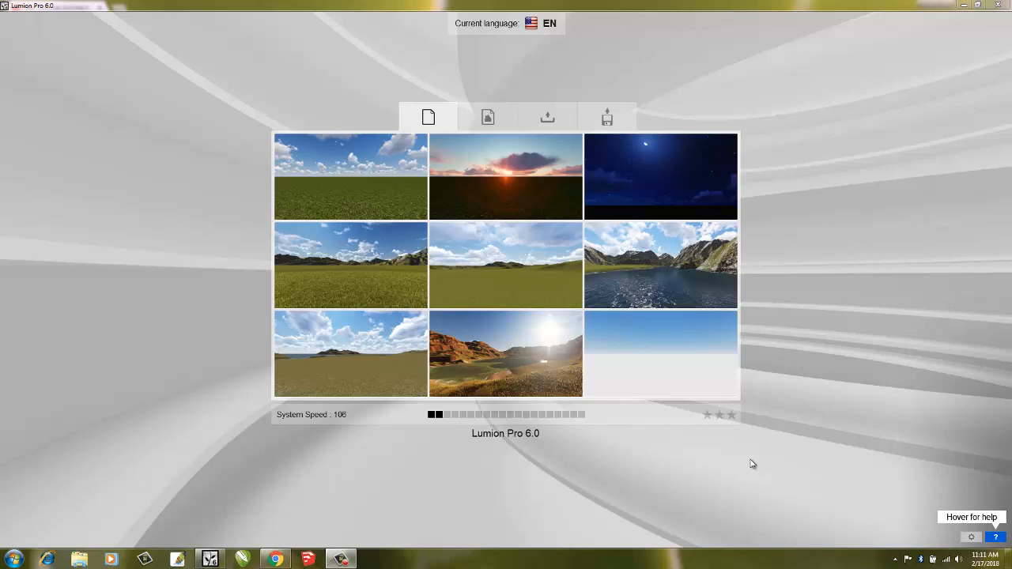
Browse the tutorial channel's uploads and playlists in Chrome and look through the 'Lumion 3d Full Course In Urdu Hindi' playlist.
left_click(273, 560)
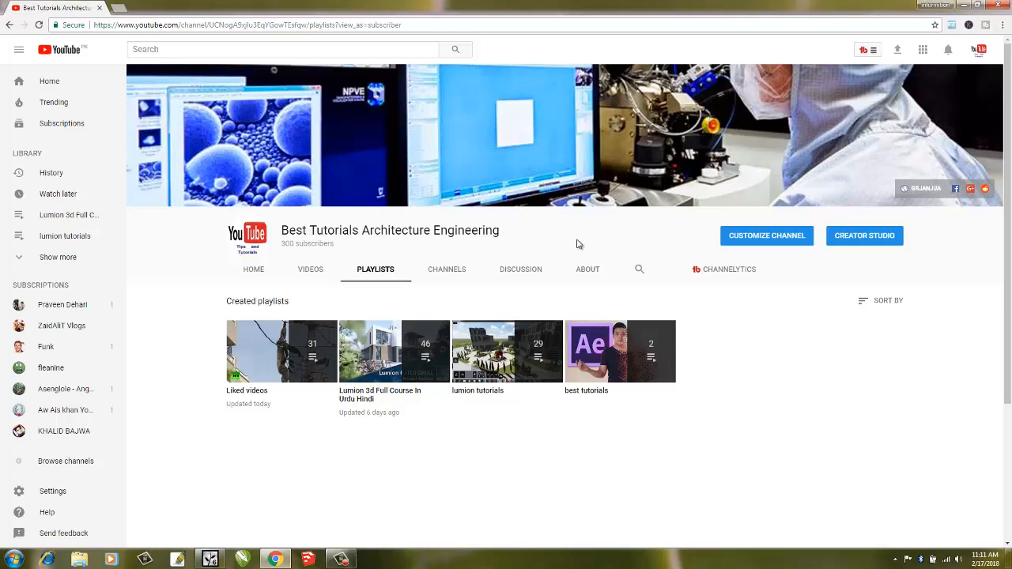
left_click(310, 269)
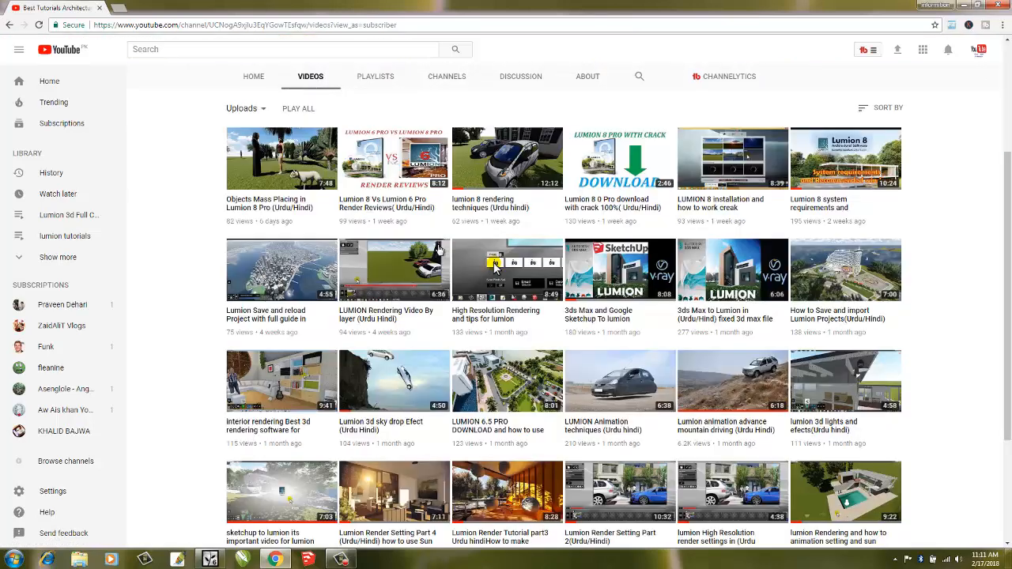
scroll(547, 288, "down", 2)
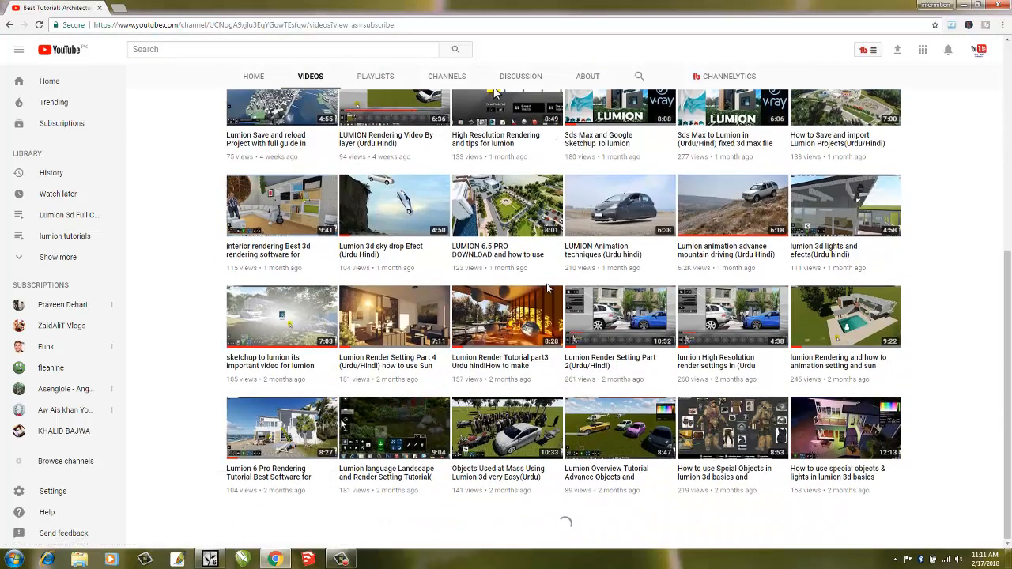
scroll(548, 288, "up", 4)
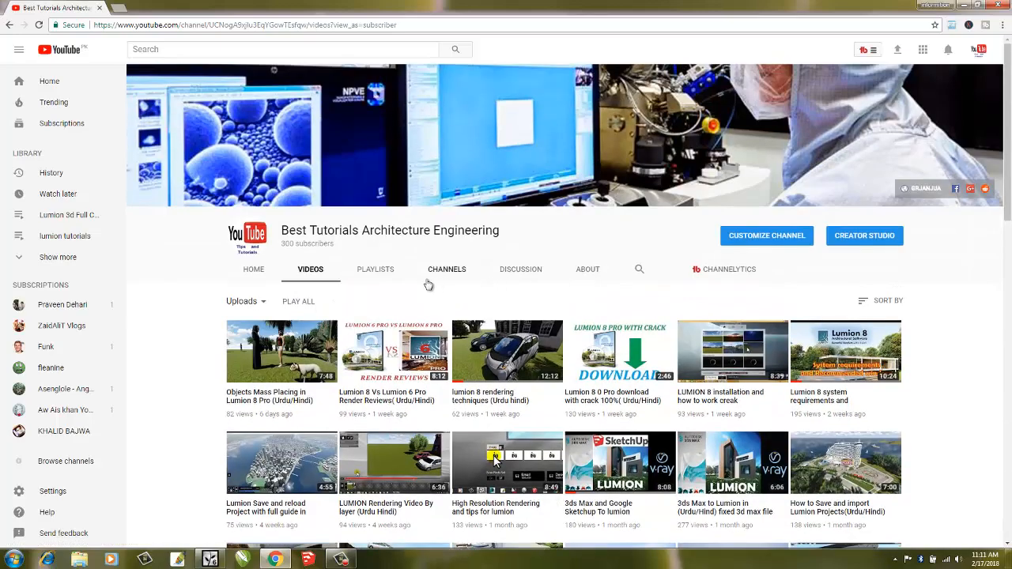
left_click(374, 272)
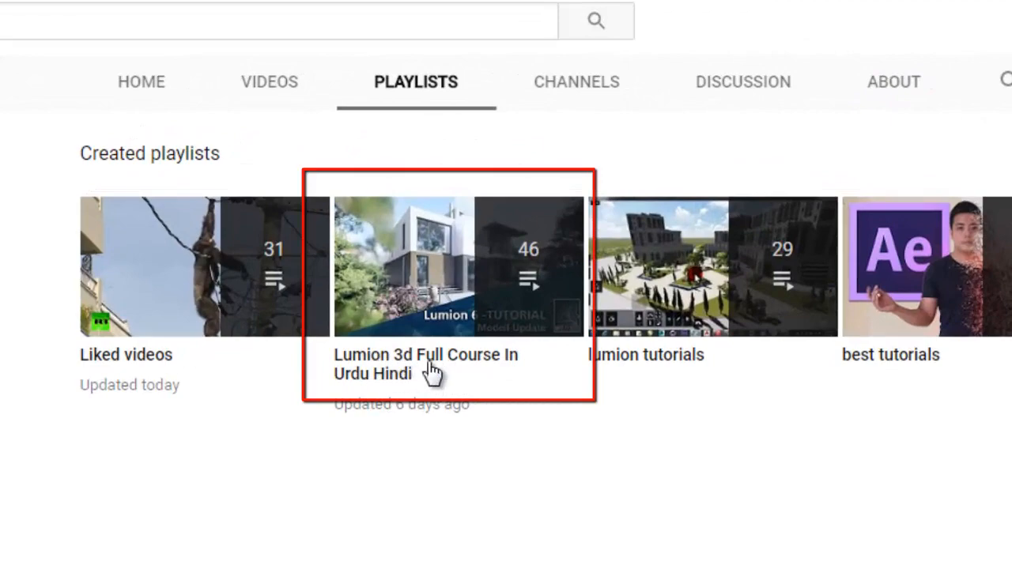
left_click(431, 371)
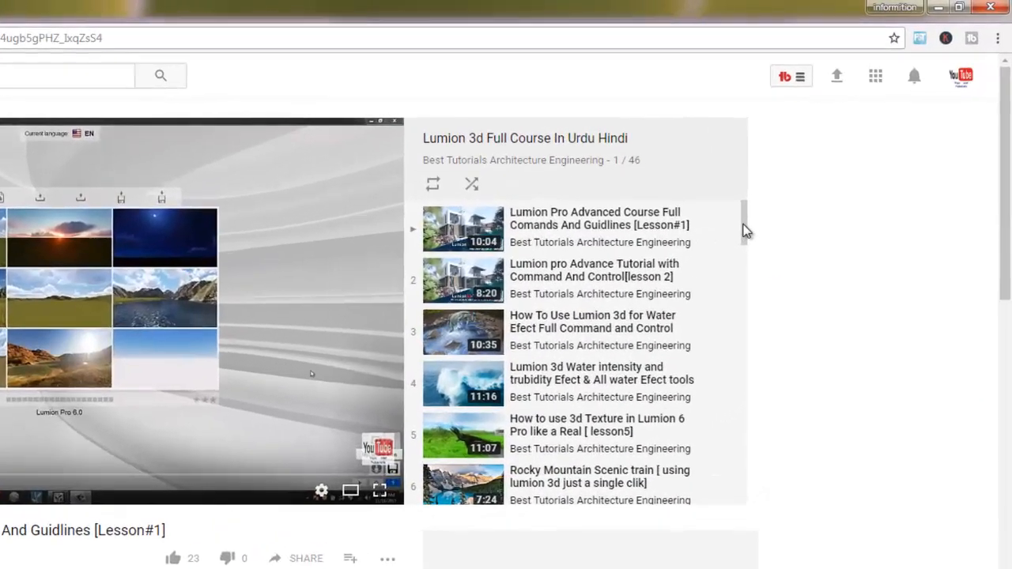
mouse_move(743, 229)
left_mouse_down()
mouse_move(732, 515)
mouse_move(730, 240)
left_mouse_up()
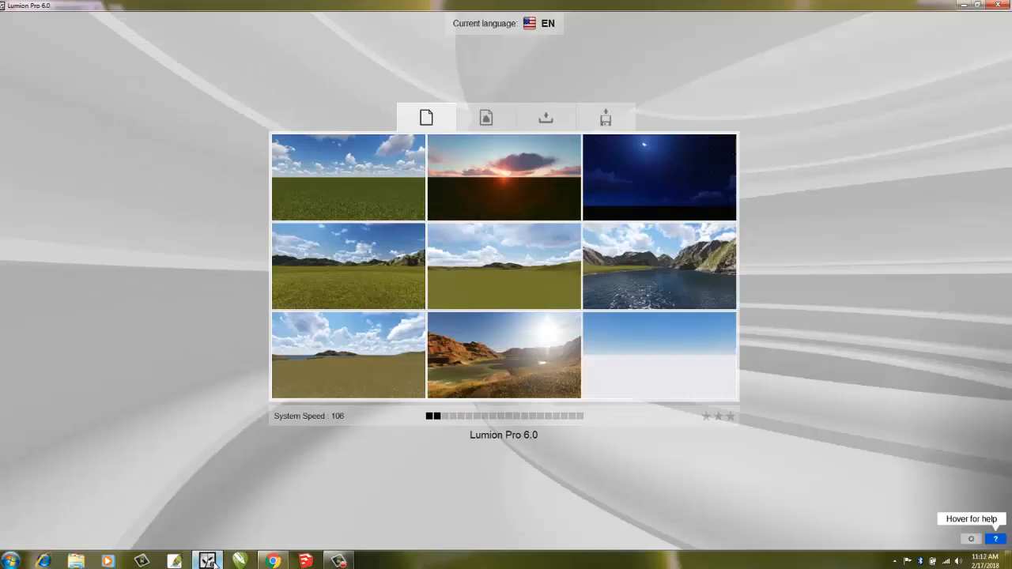
Switch to Lumion, start a new scene from the flat daytime grass preset, and place a hatchback car near the scene origin.
left_click(212, 560)
left_click(358, 166)
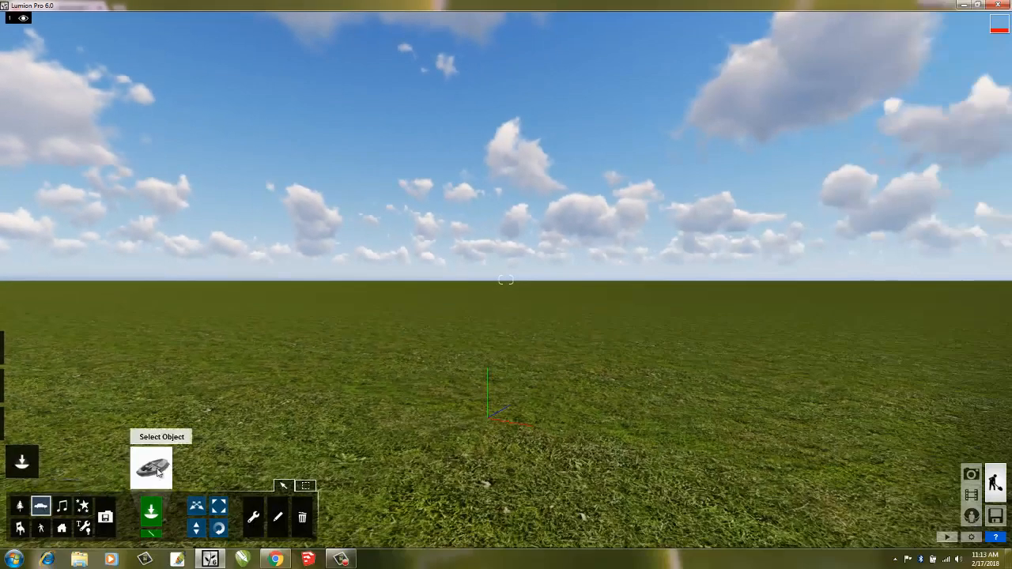
left_click(152, 468)
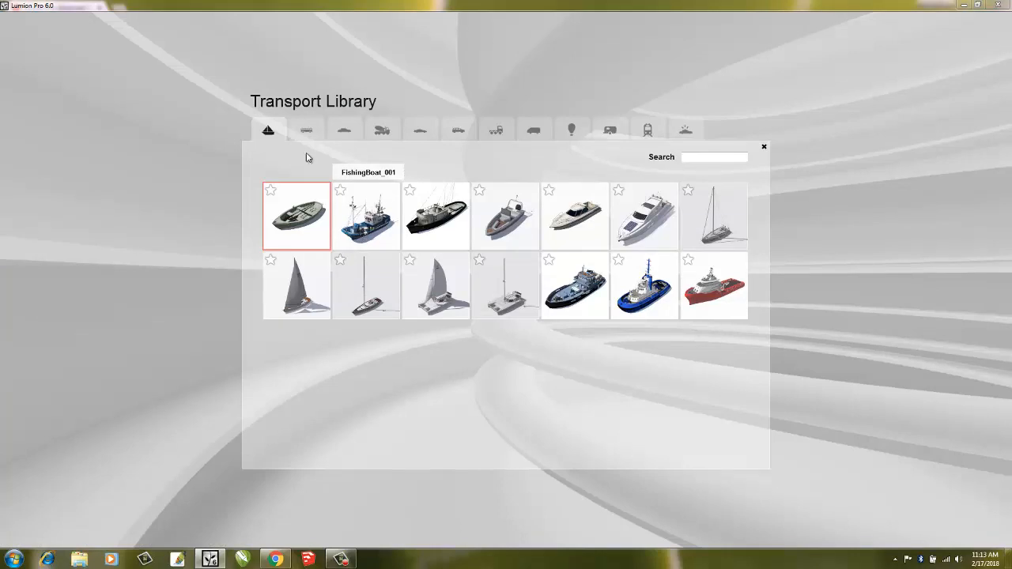
left_click(342, 150)
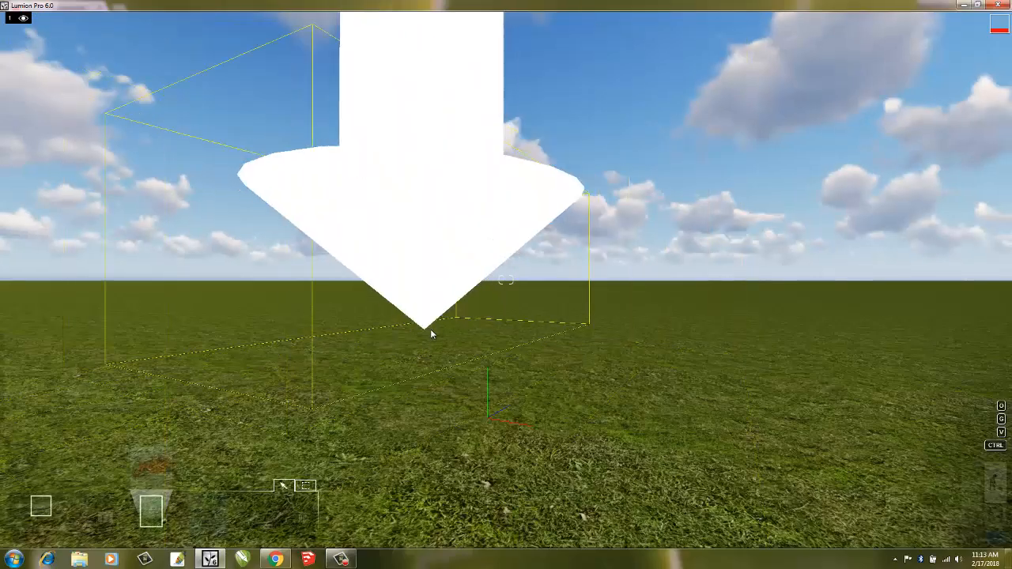
left_click(455, 346)
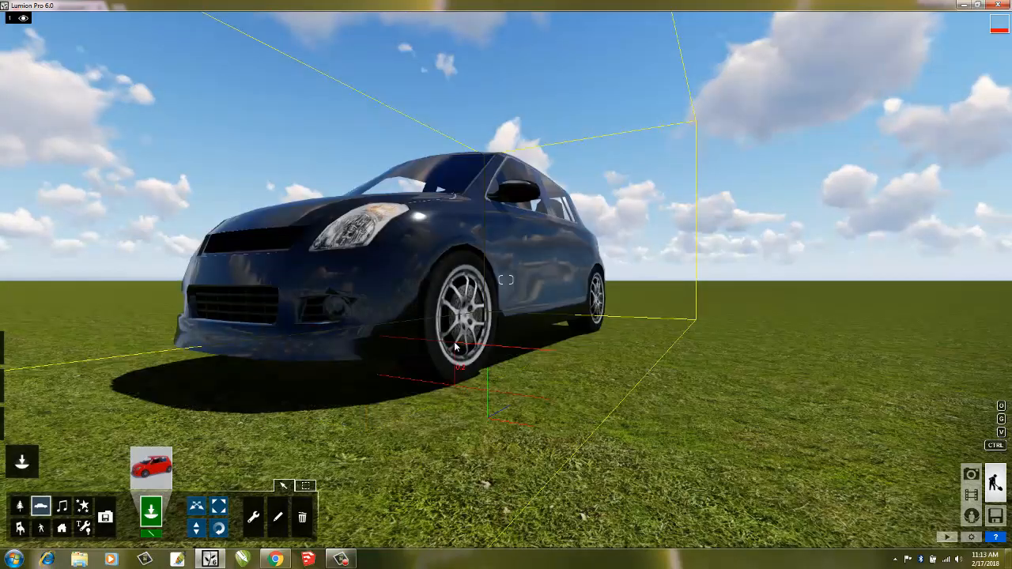
key("q")
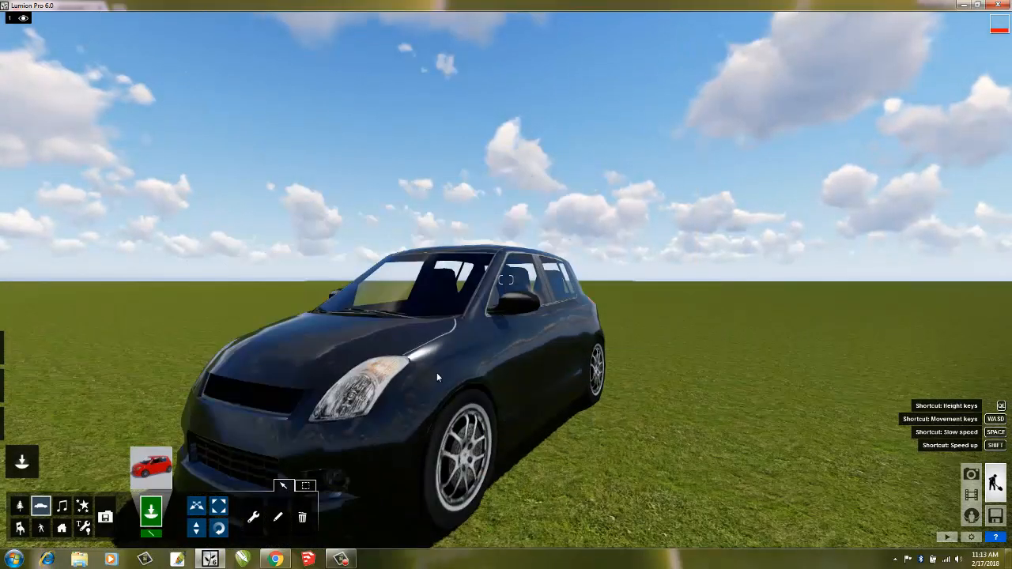
right_click_drag(436, 373, 436, 371)
key("s")
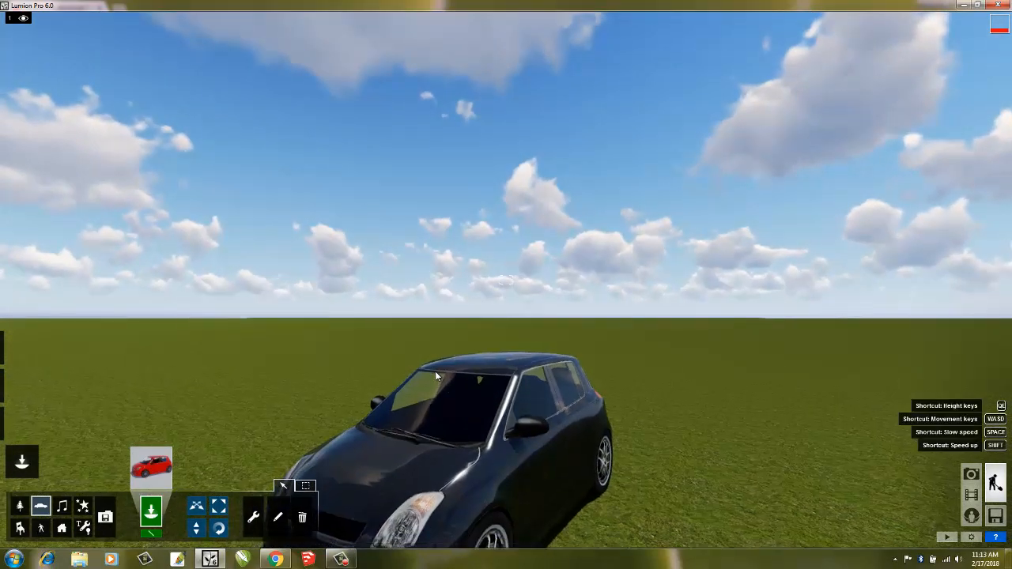
Make Layer 2 active and place a long semi-trailer truck on the grass behind and to the left of the car.
left_click(44, 22)
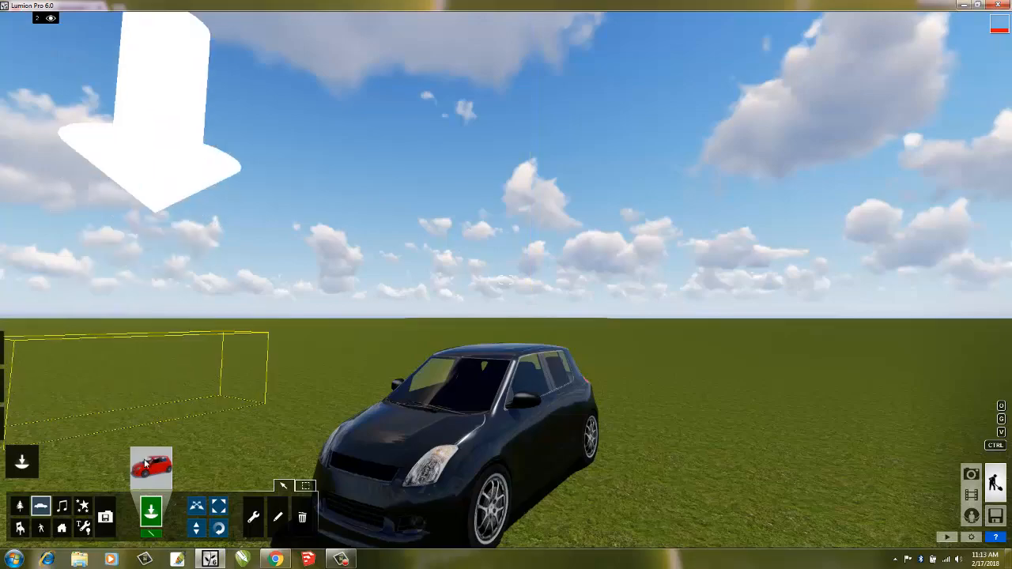
left_click(151, 469)
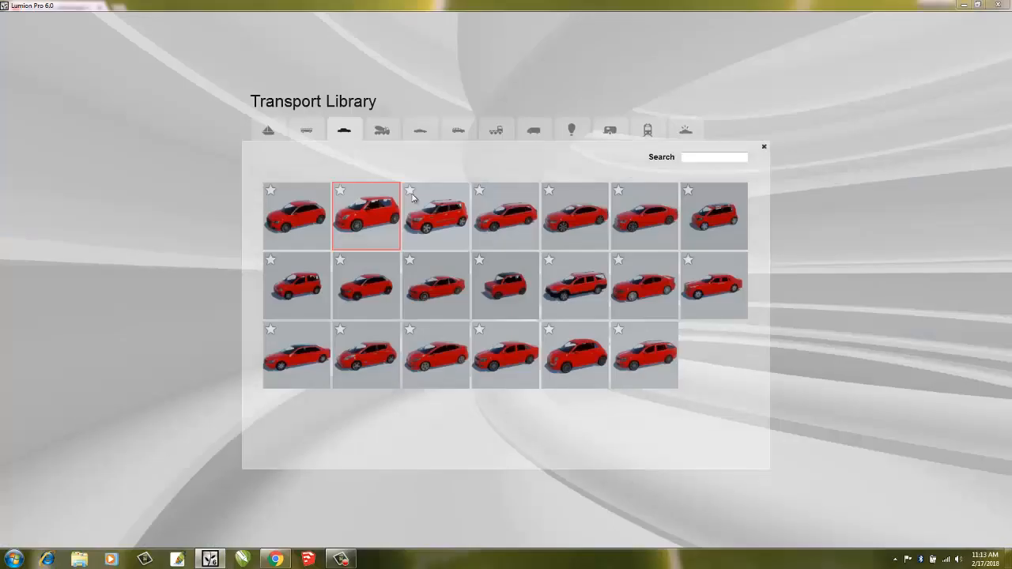
left_click(497, 131)
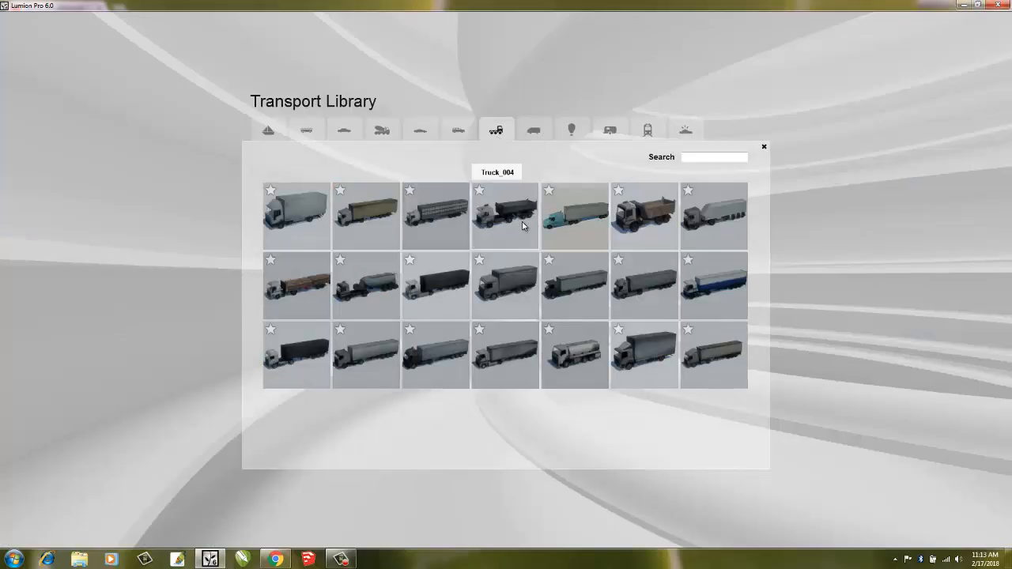
left_click(428, 218)
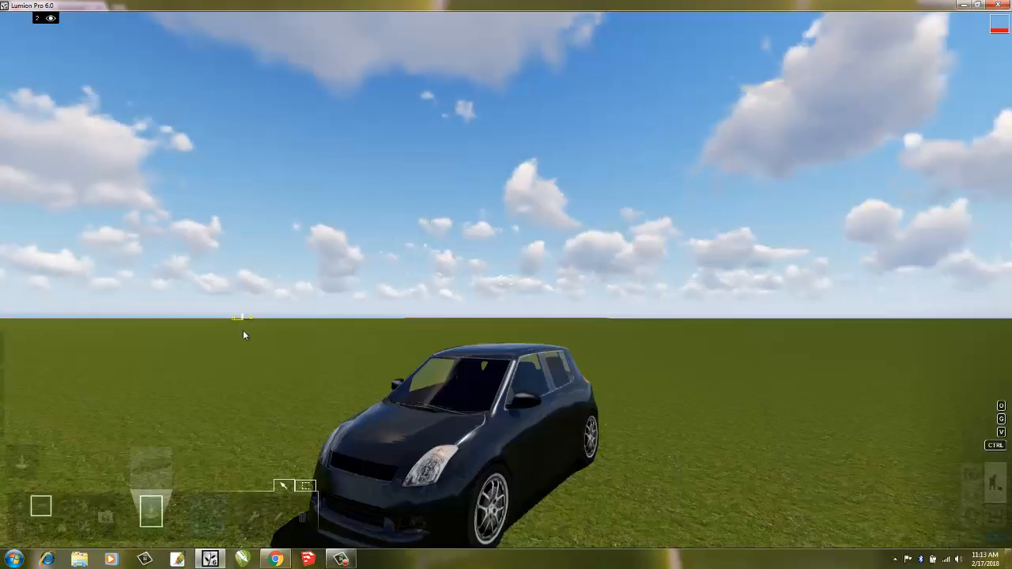
left_click(263, 347)
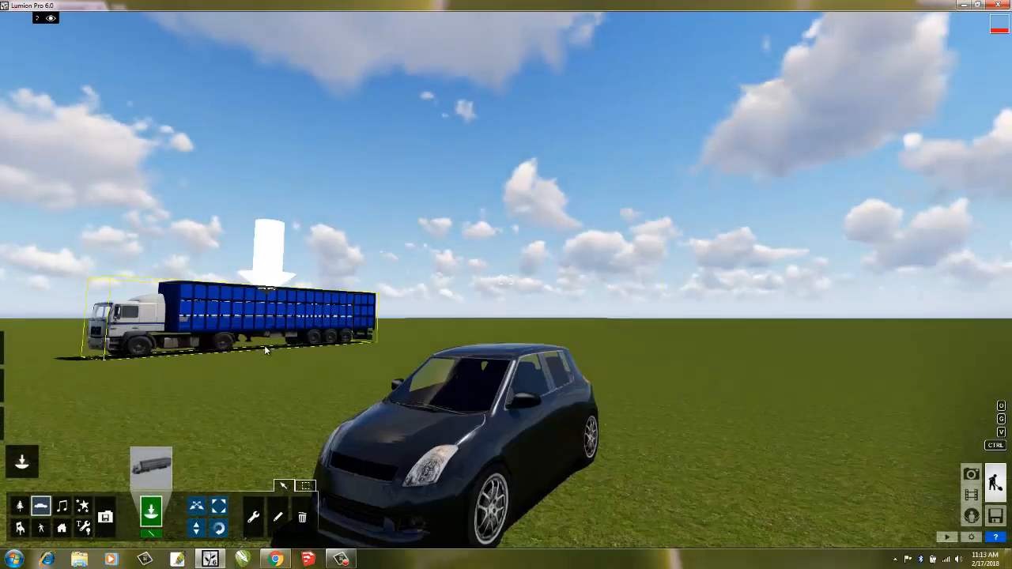
key("s")
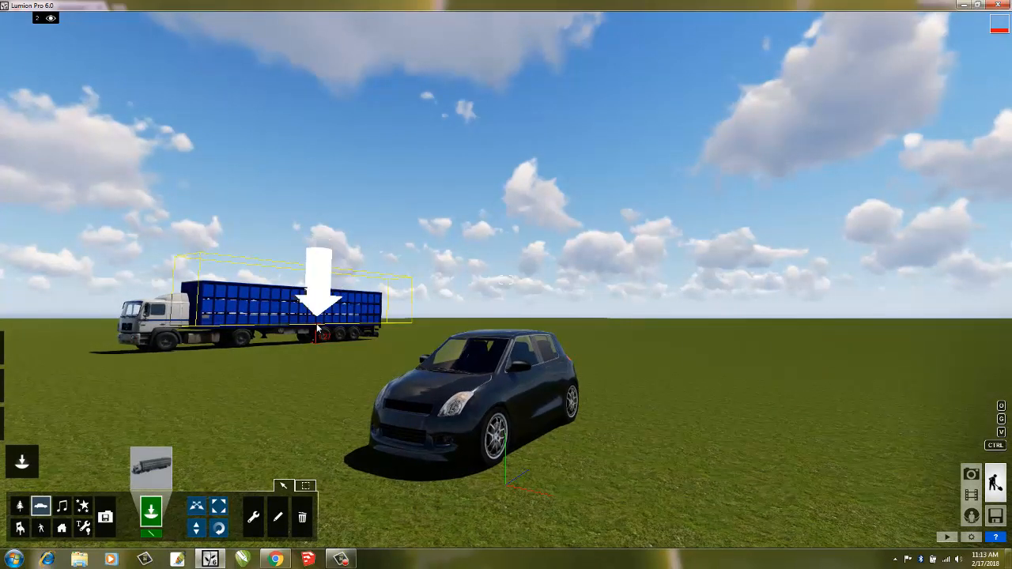
Make Layer 1 active and hide it so the car is out of the scene.
mouse_move(24, 20)
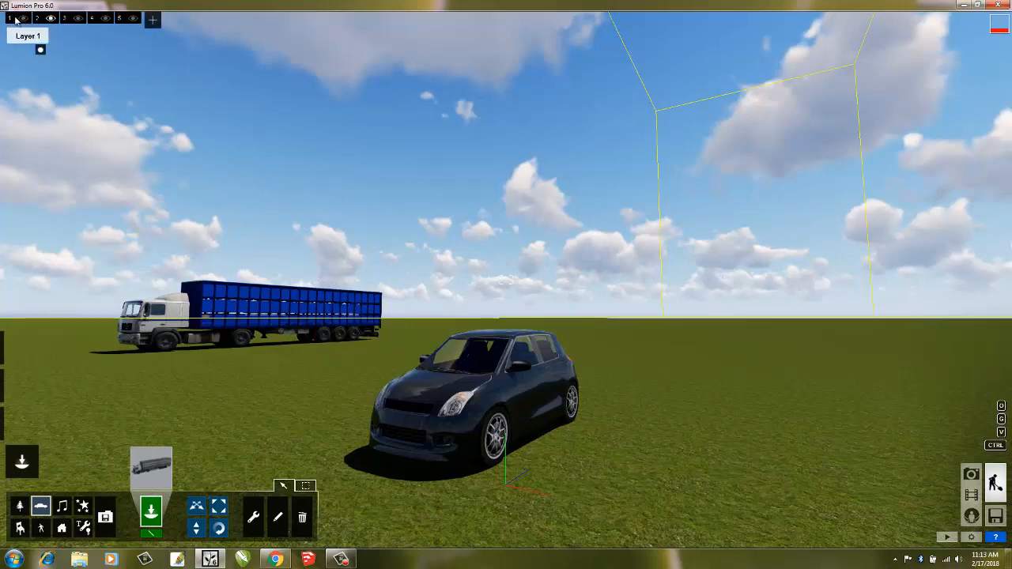
left_click(13, 20)
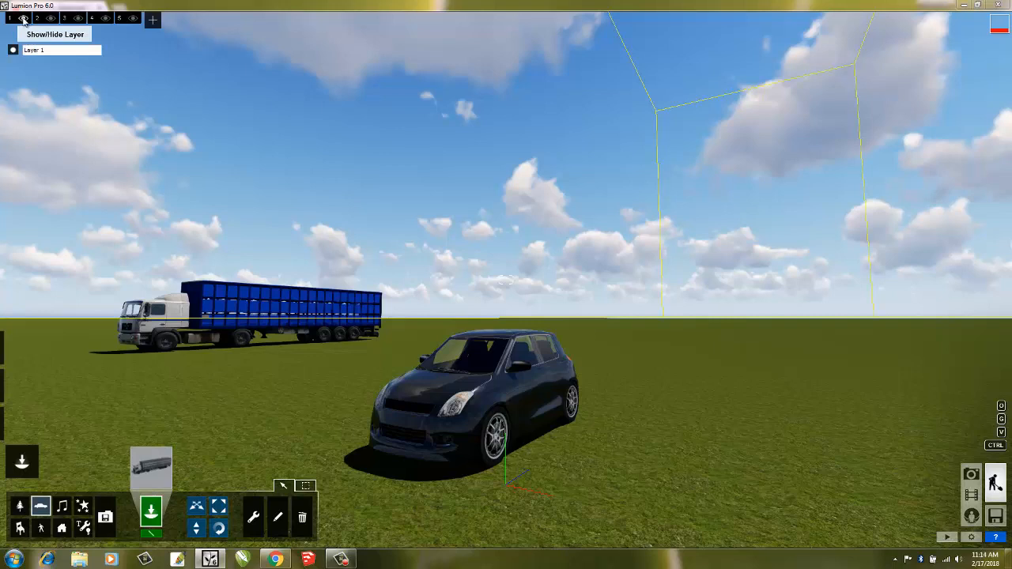
left_click(23, 18)
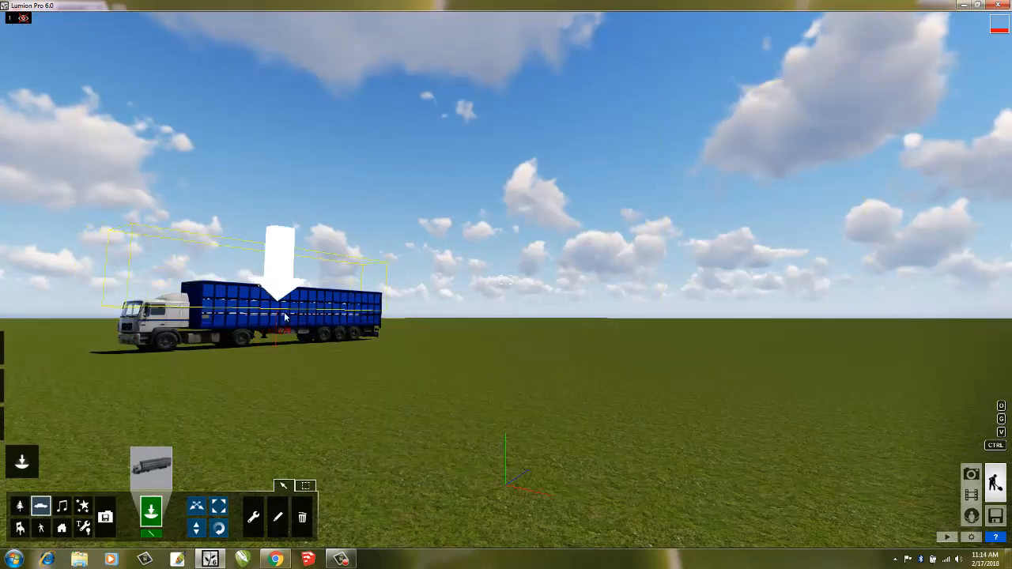
key("s")
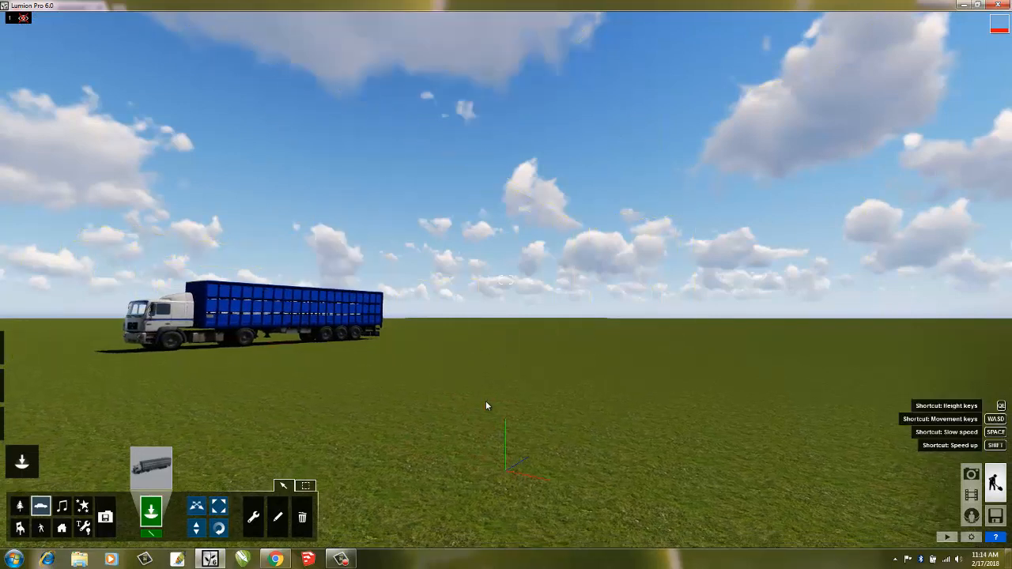
key("w")
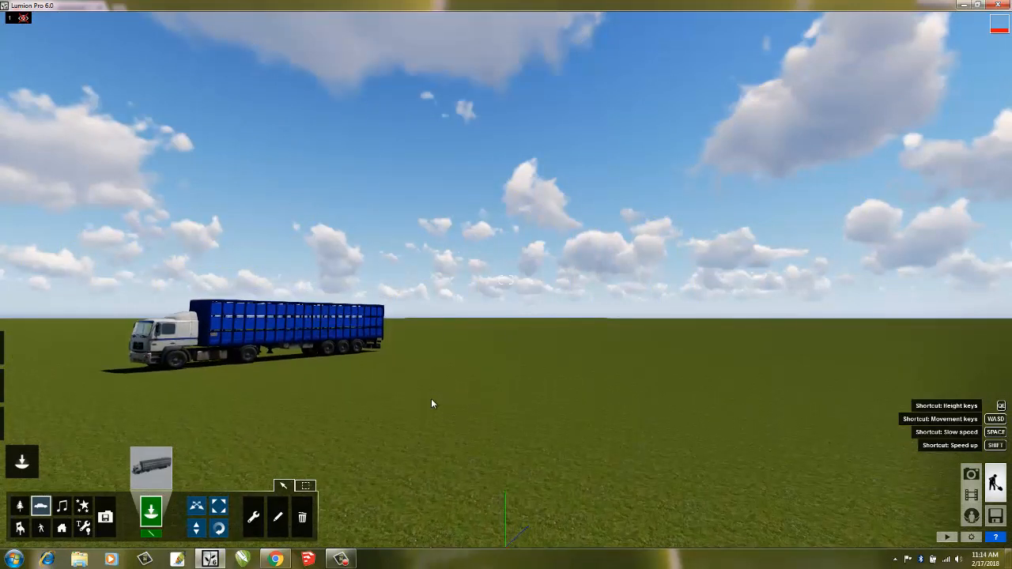
key("s")
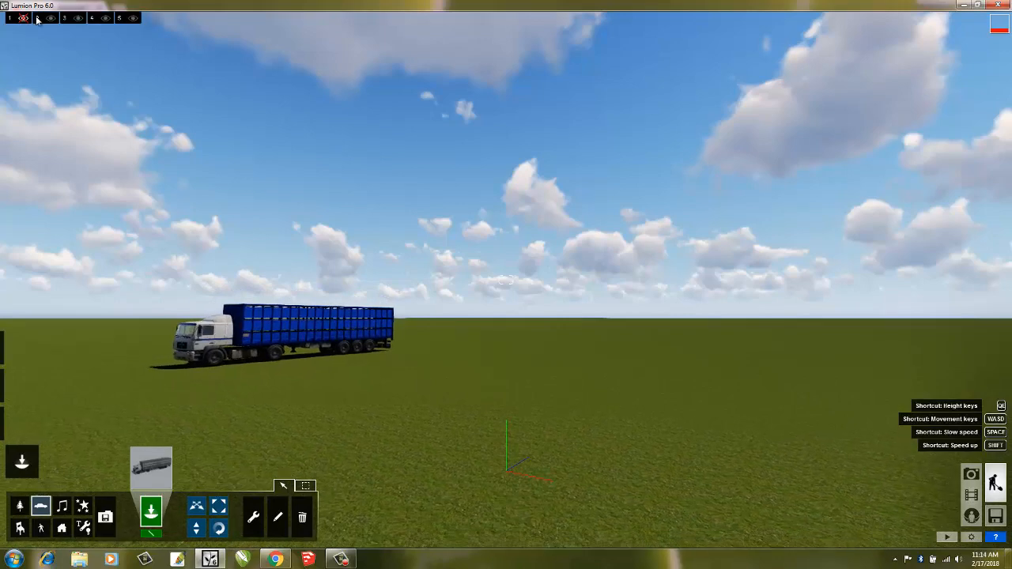
Make Layer 3 active and place Tractor_002 on the grass to the right of the truck.
left_click(69, 21)
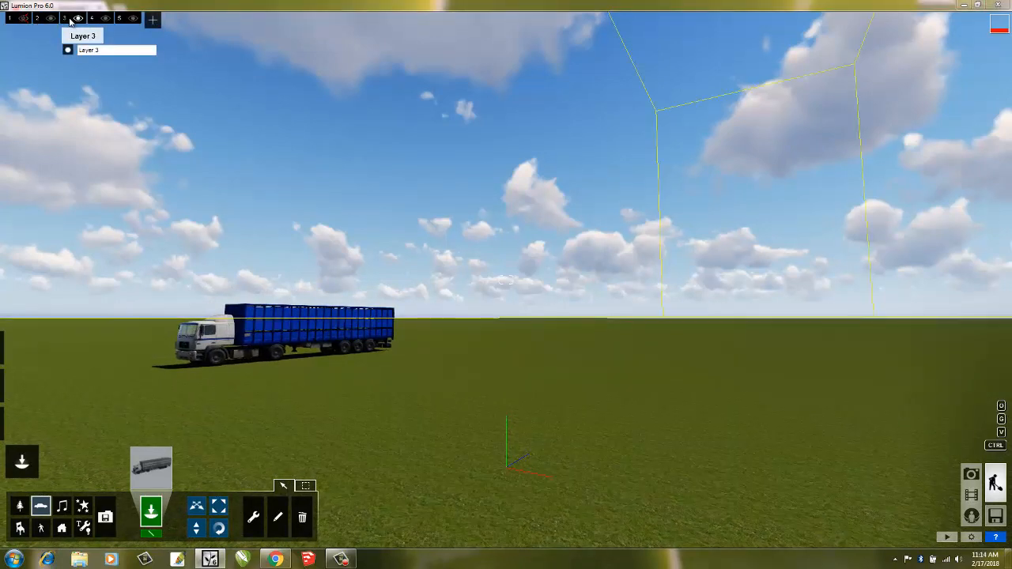
left_click(151, 464)
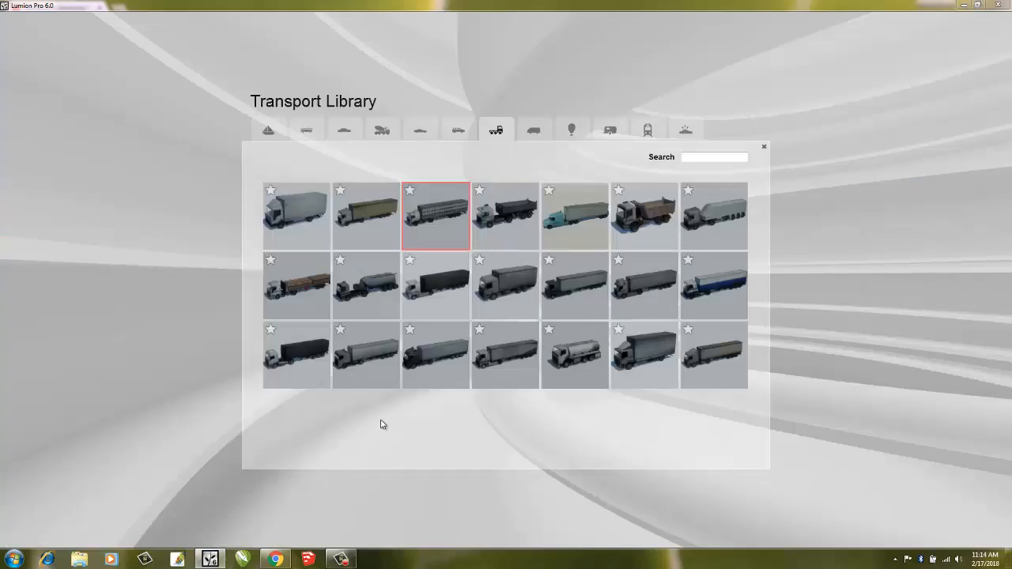
left_click(382, 130)
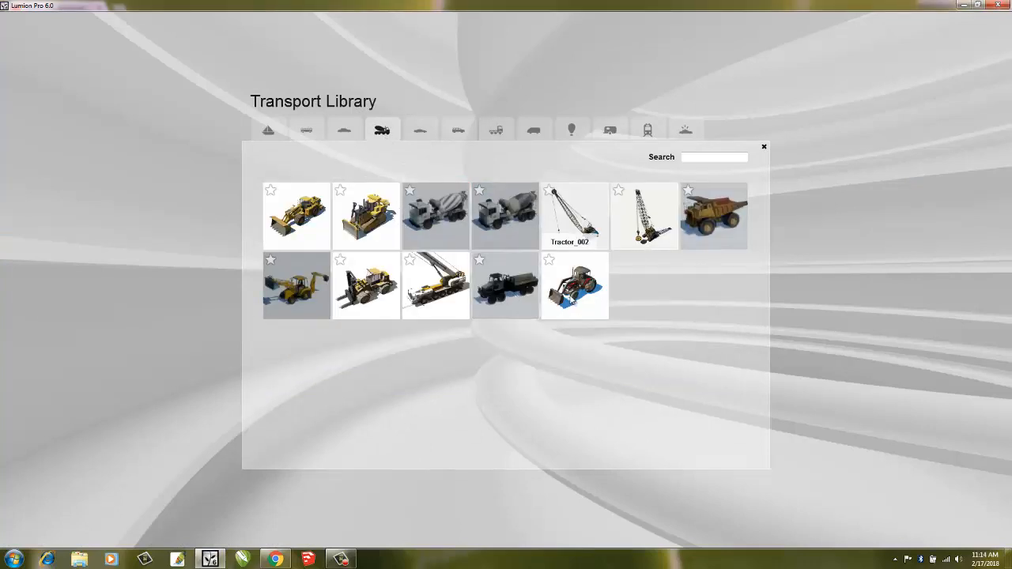
left_click(574, 285)
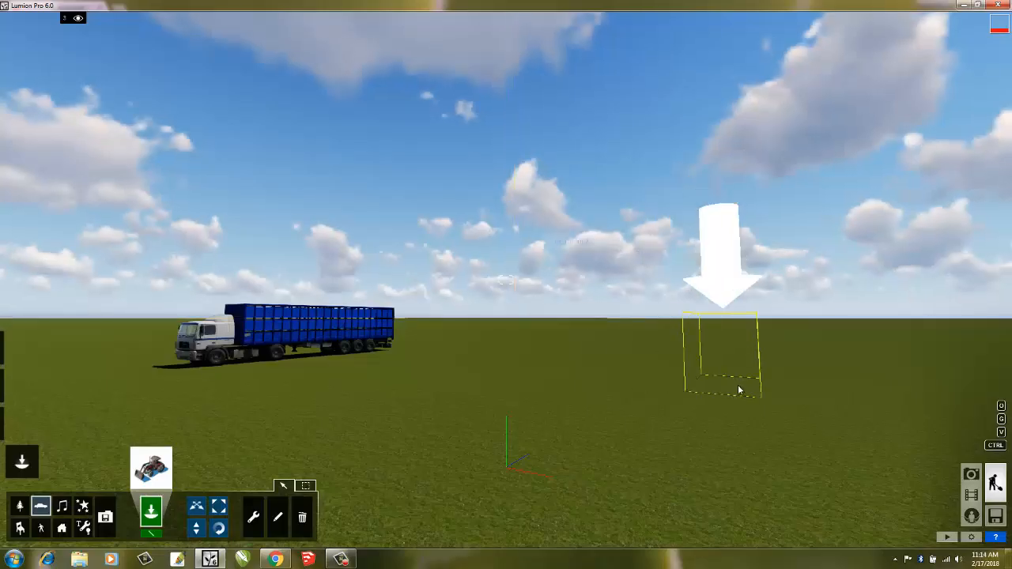
left_click(750, 388)
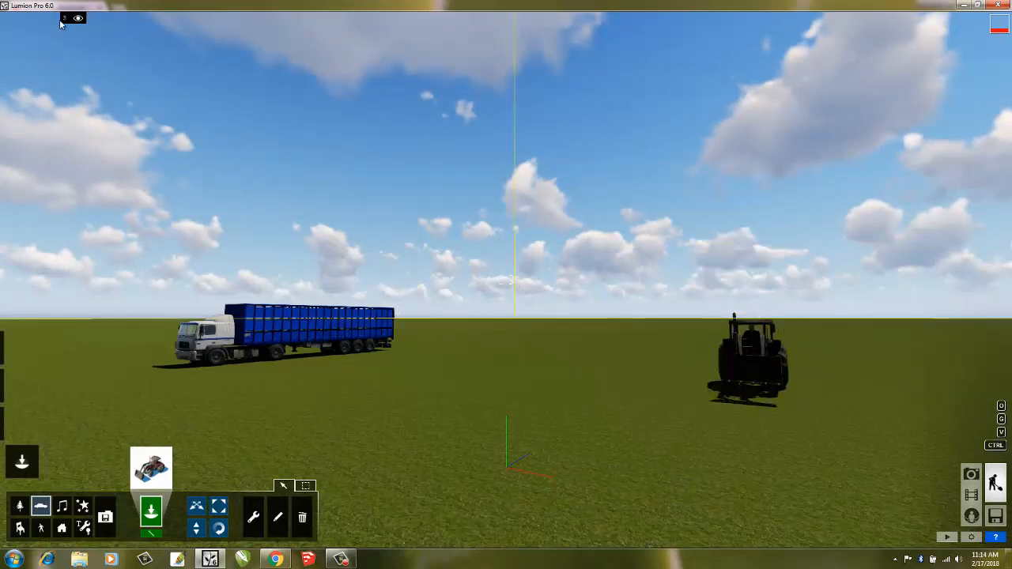
Hide Layer 2 with the truck and show it again.
mouse_move(73, 24)
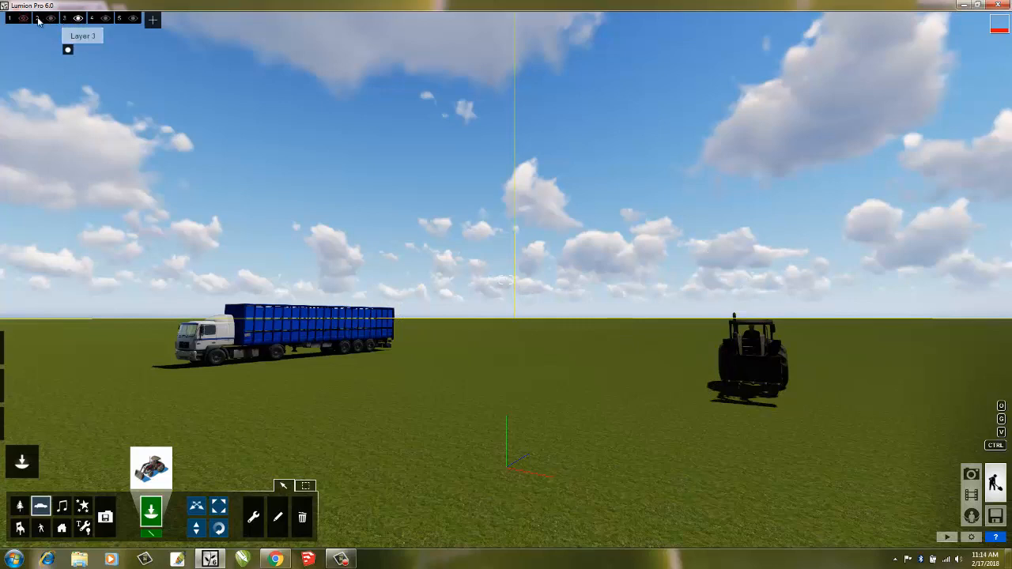
left_click(51, 18)
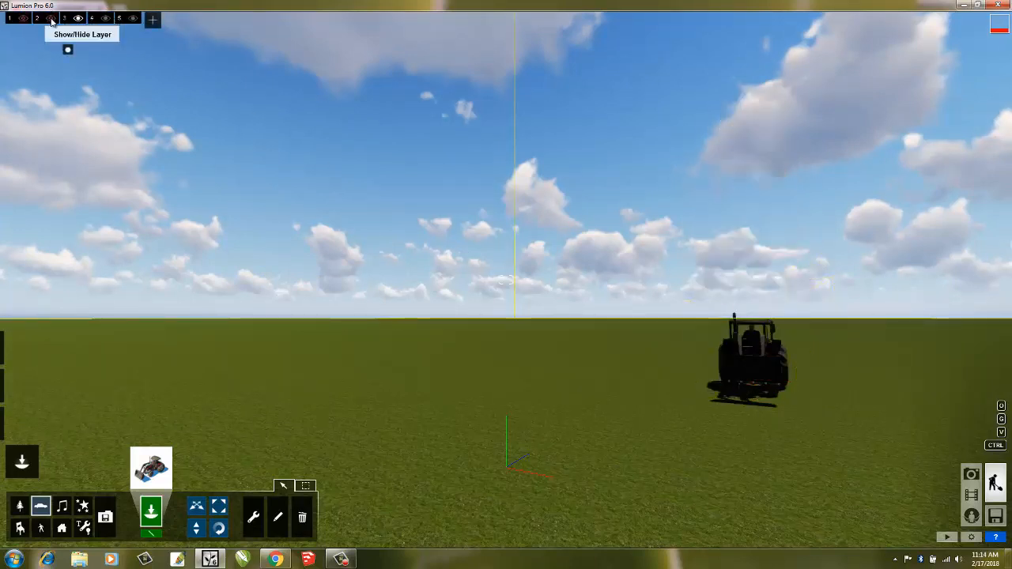
left_click(51, 19)
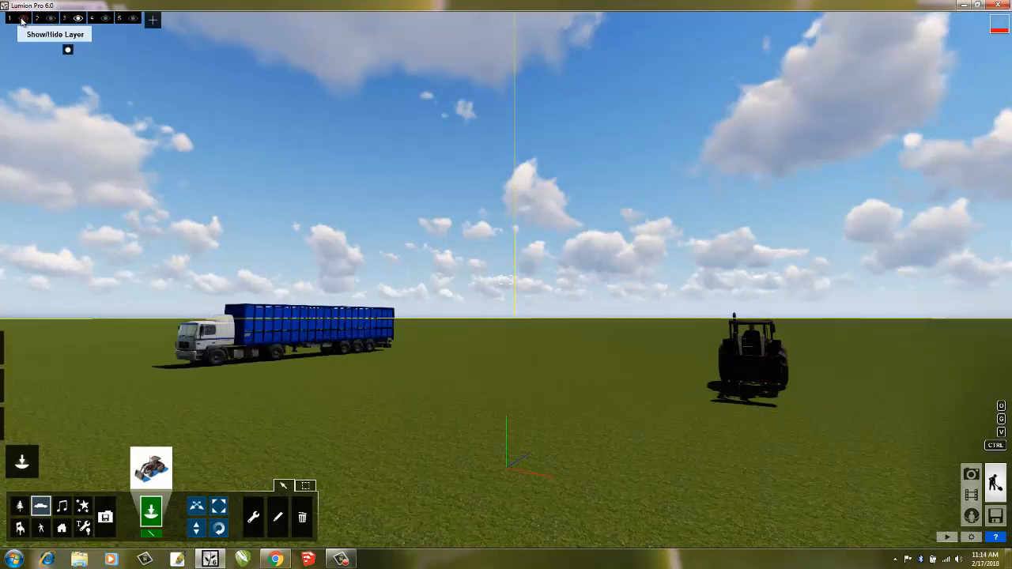
Show Layer 1 with the car again and make Layer 2 the active layer.
left_click(24, 18)
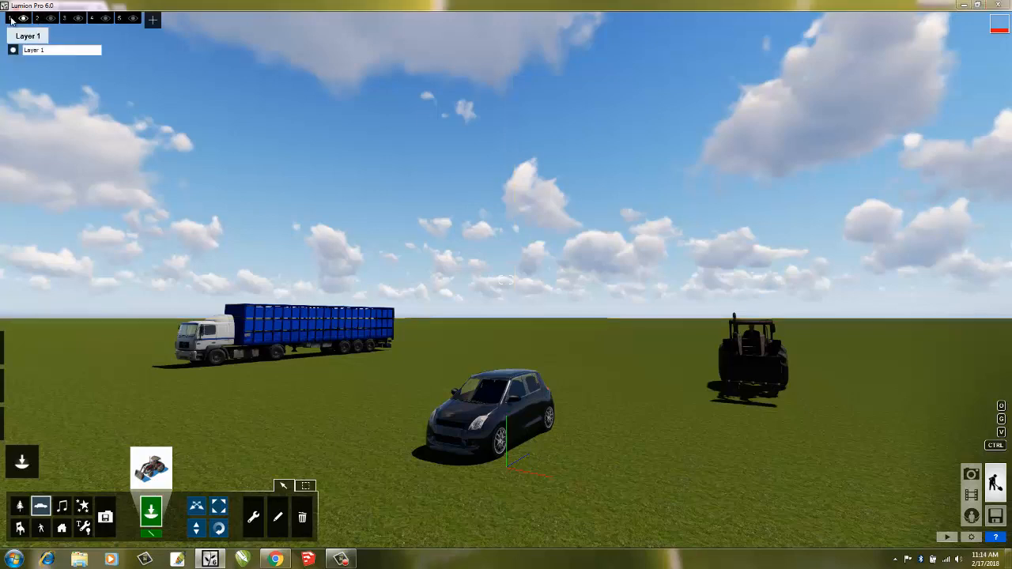
left_click(38, 18)
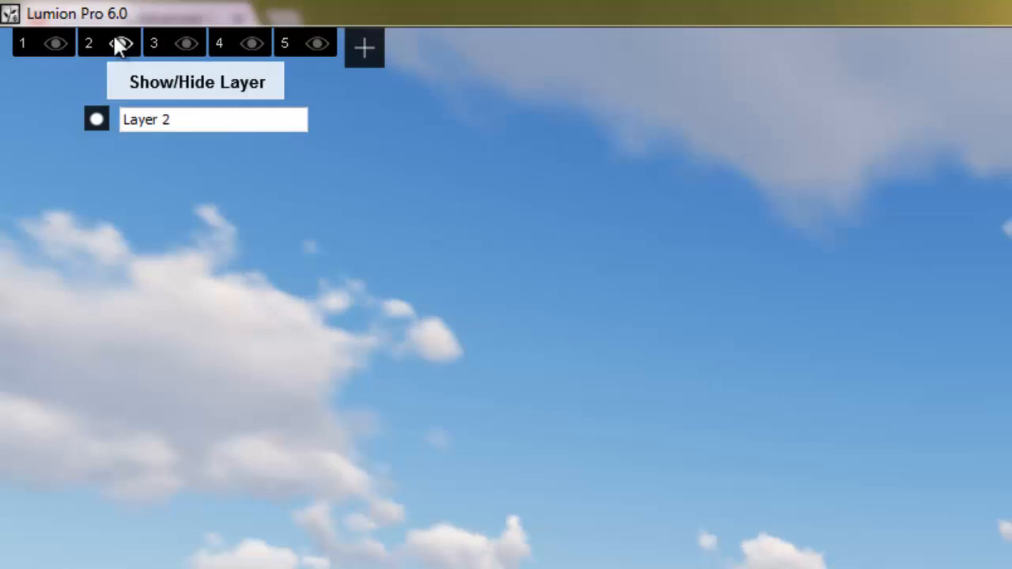
Make Layer 2 active and place Forklift_002 from the Transport Library on the grass between the truck and the car.
left_click(27, 47)
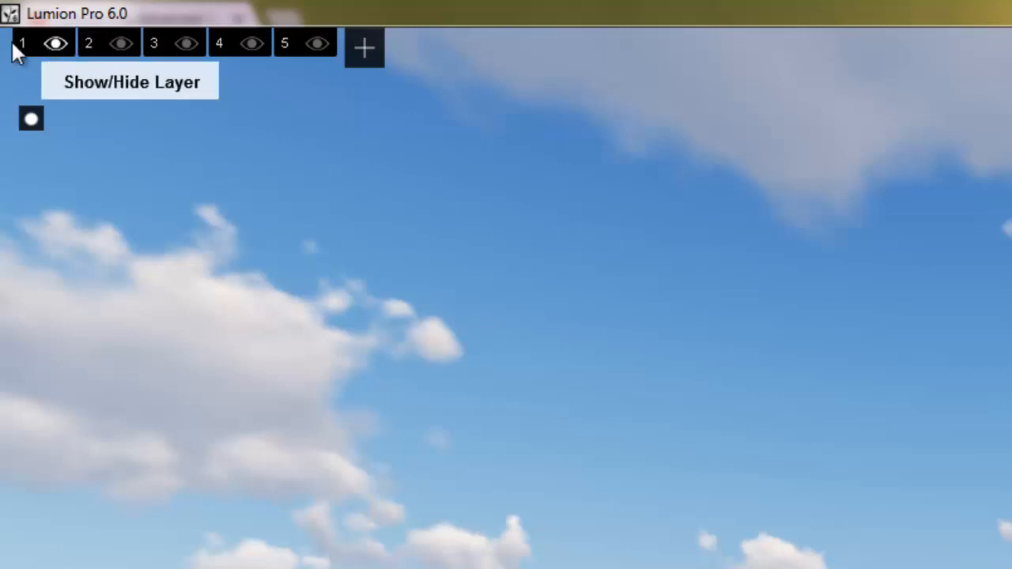
left_click(96, 49)
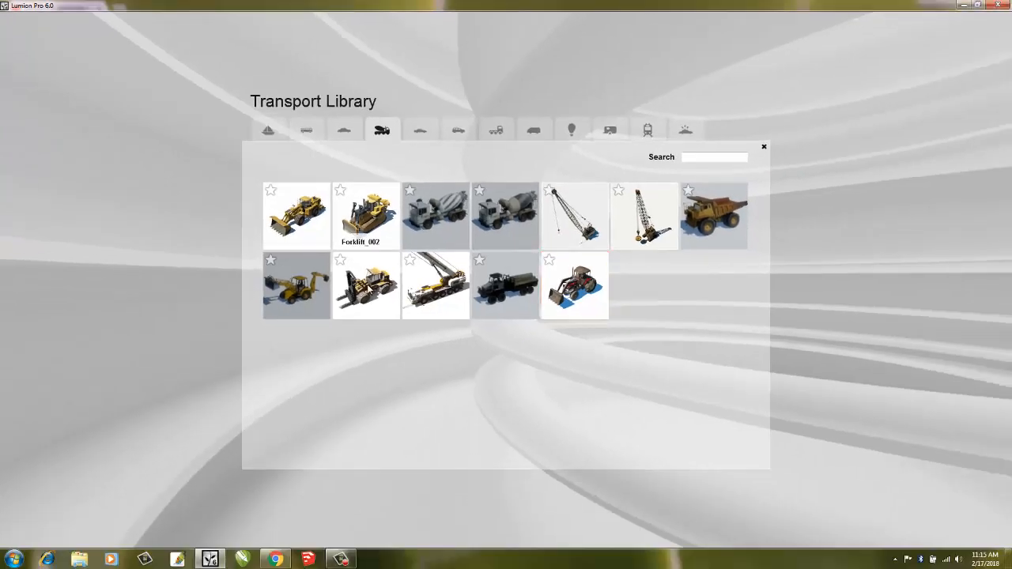
left_click(366, 215)
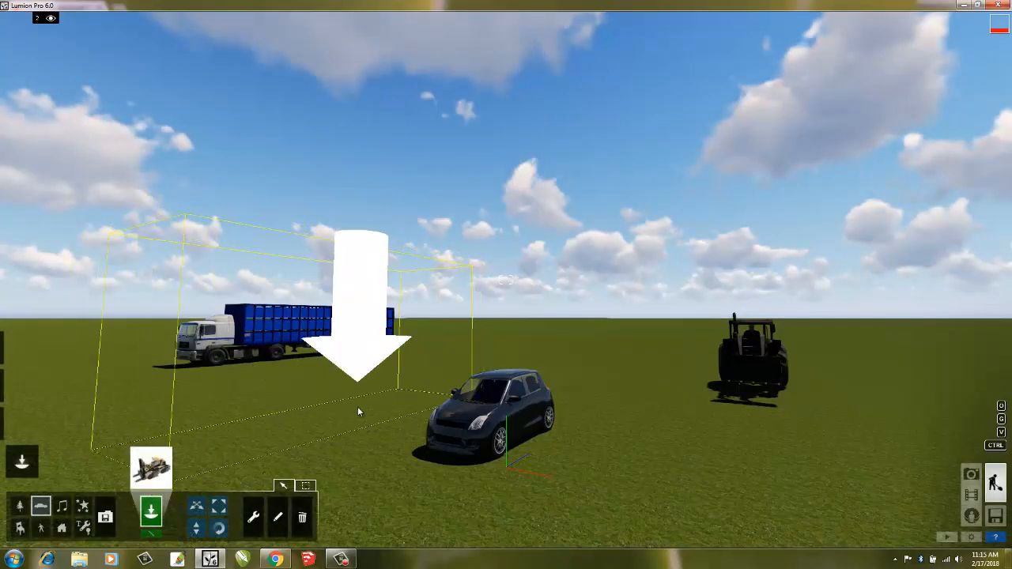
left_click(357, 407)
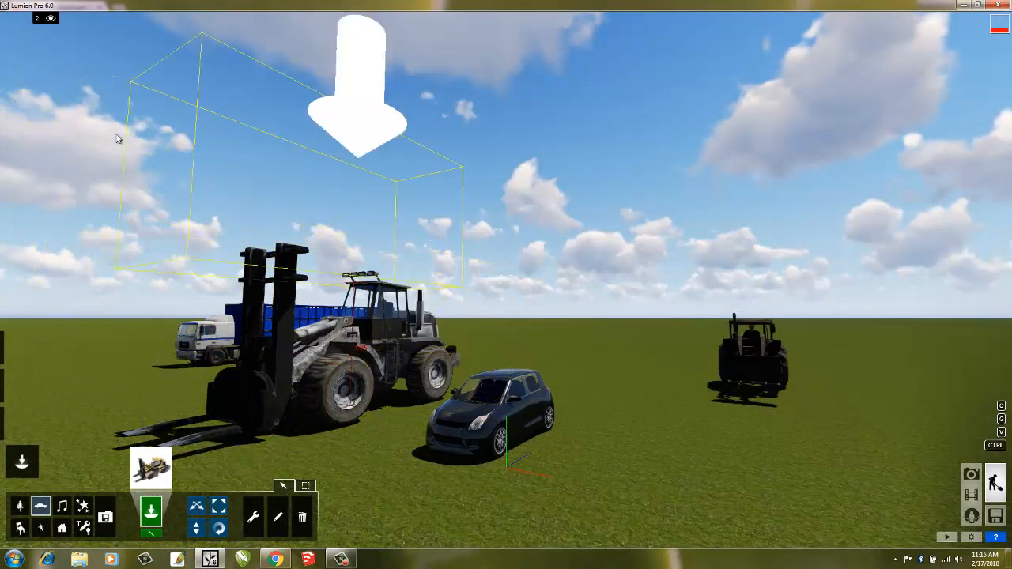
Make Layer 1 active and hide both Layer 2 with the truck and forklift and Layer 1 with the car.
mouse_move(16, 20)
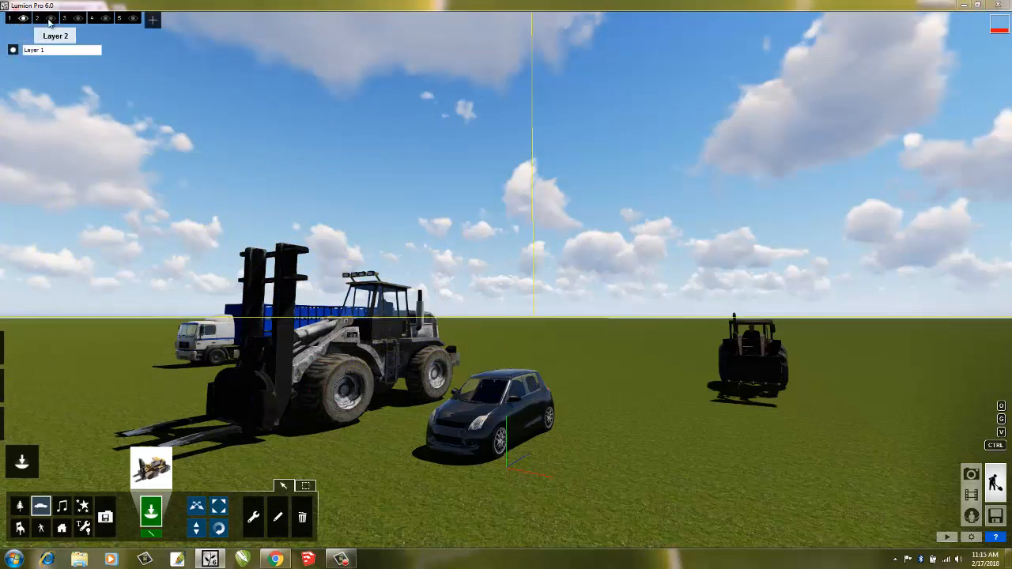
left_click(51, 18)
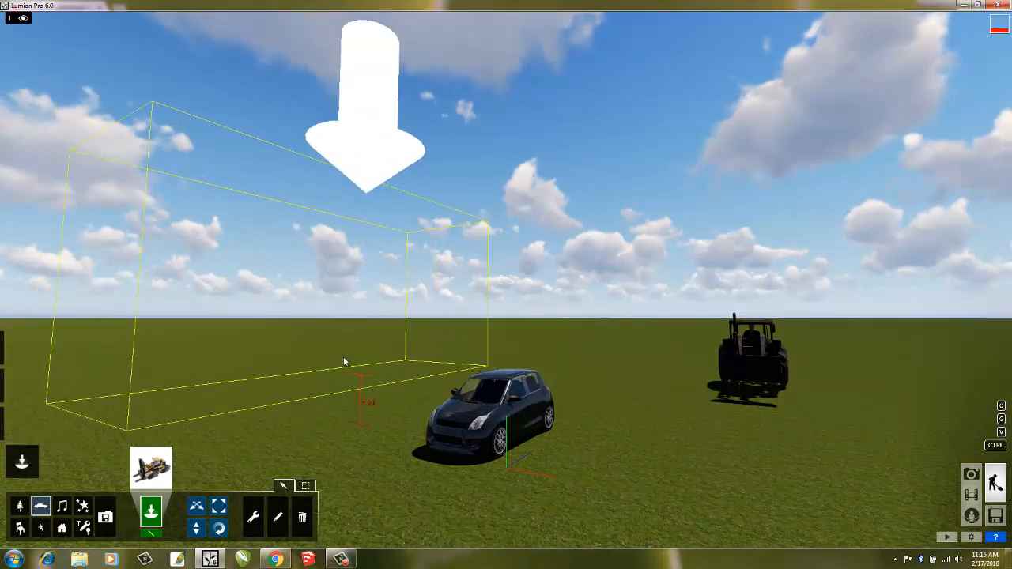
mouse_move(41, 19)
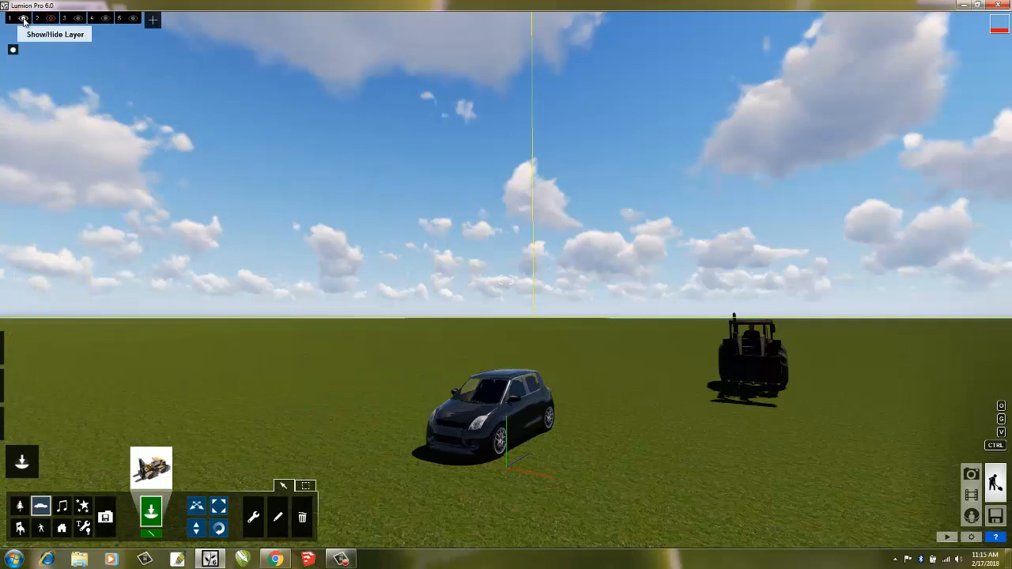
left_click(23, 19)
left_click(24, 19)
left_click(24, 18)
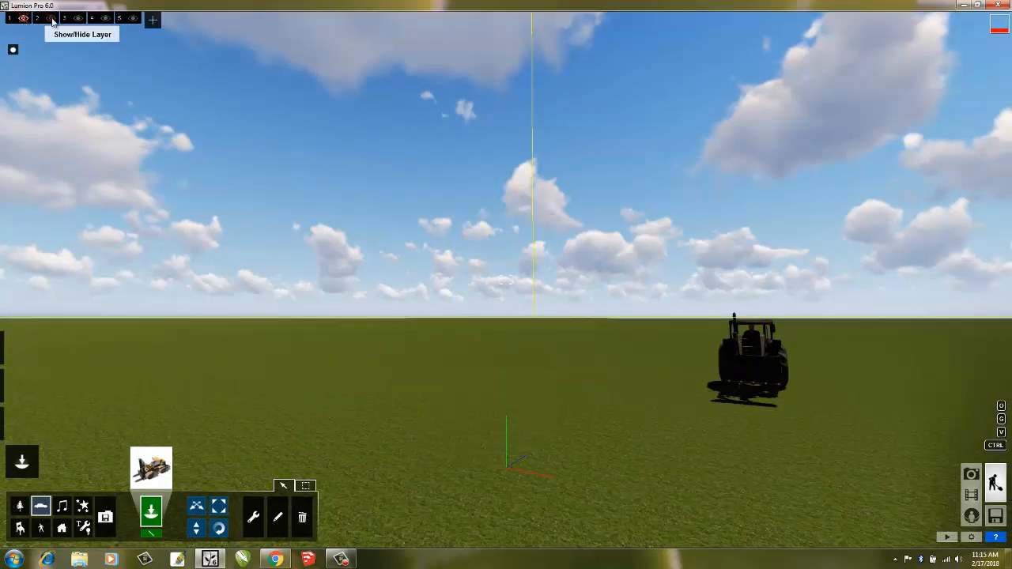
Show Layer 2 with the truck and forklift and Layer 1 with the car again.
left_click(52, 23)
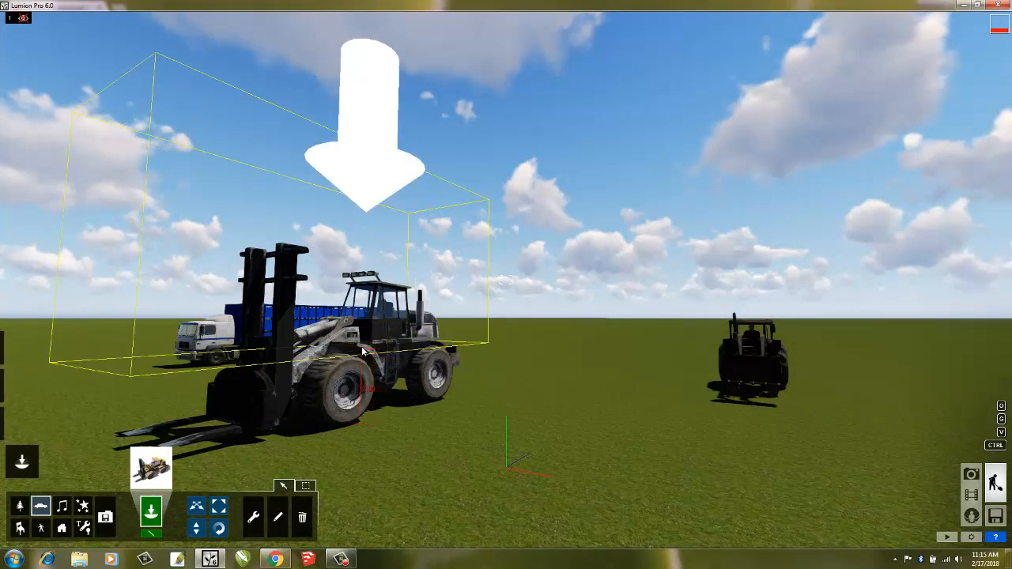
mouse_move(23, 19)
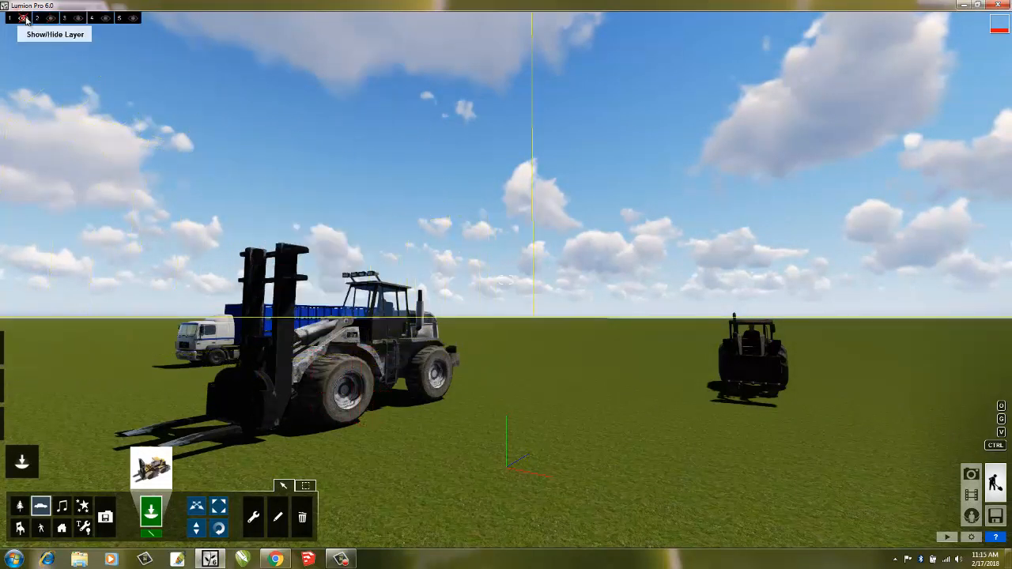
left_click(23, 19)
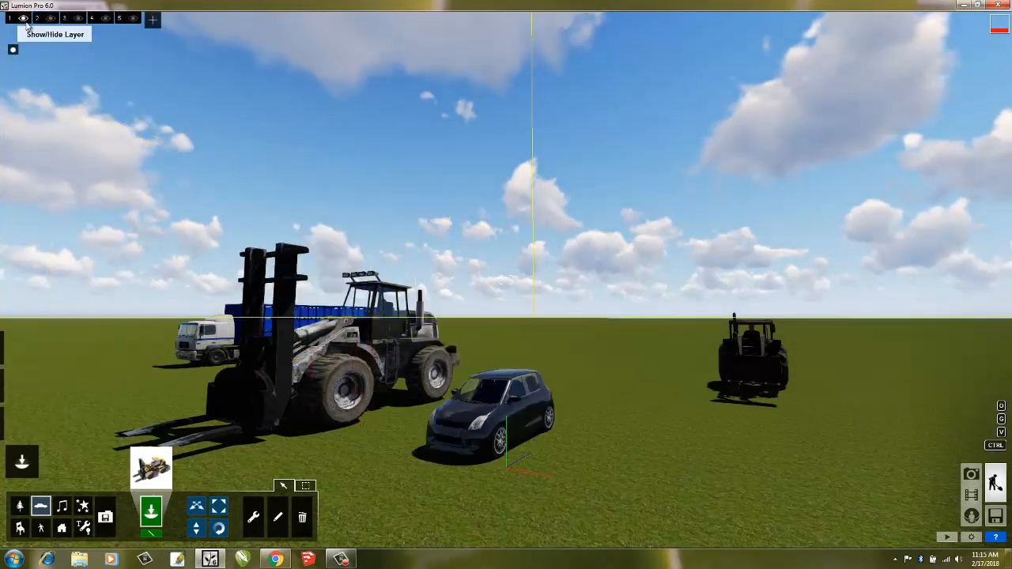
Add nine new layers, numbered 6 to 14, to the scene.
mouse_move(150, 19)
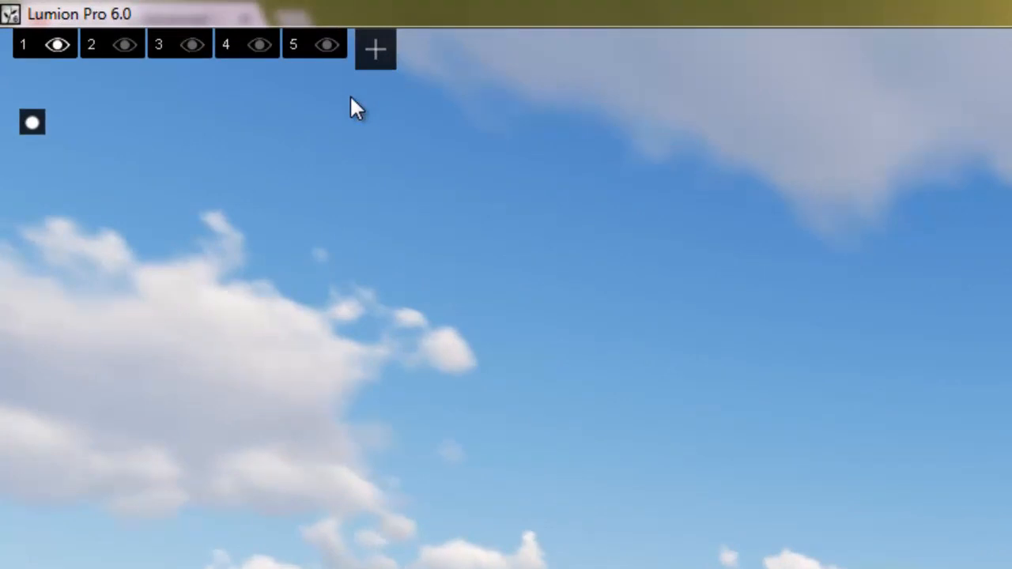
left_click(378, 48)
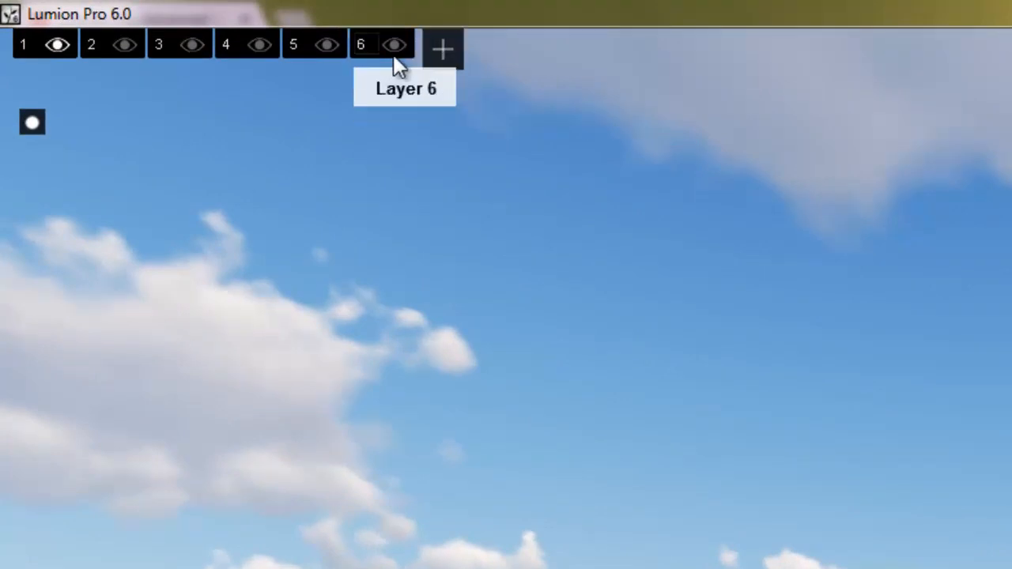
left_click(445, 50)
left_click(512, 51)
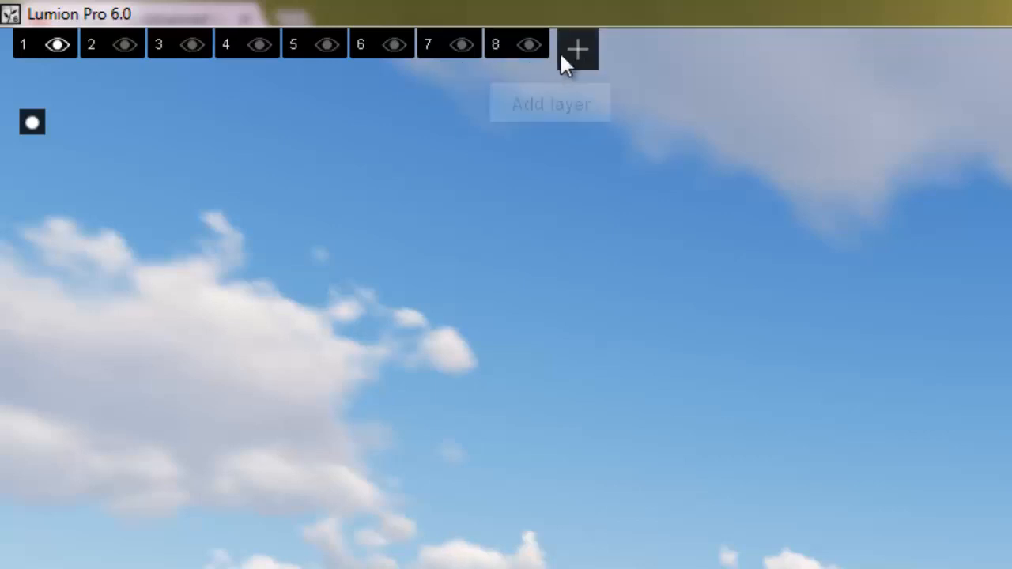
left_click(577, 49)
left_click(666, 49)
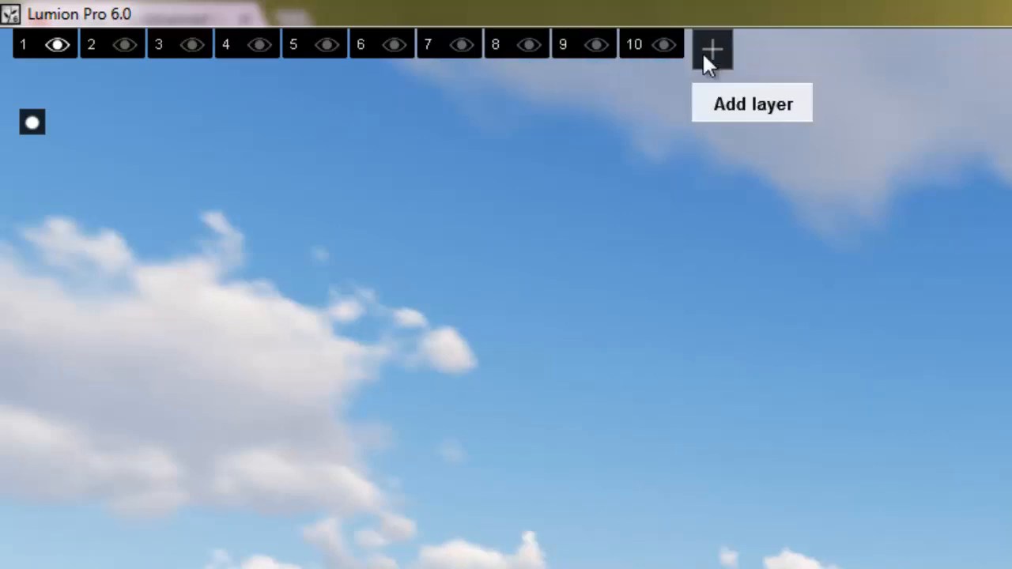
left_click(711, 49)
left_click(780, 50)
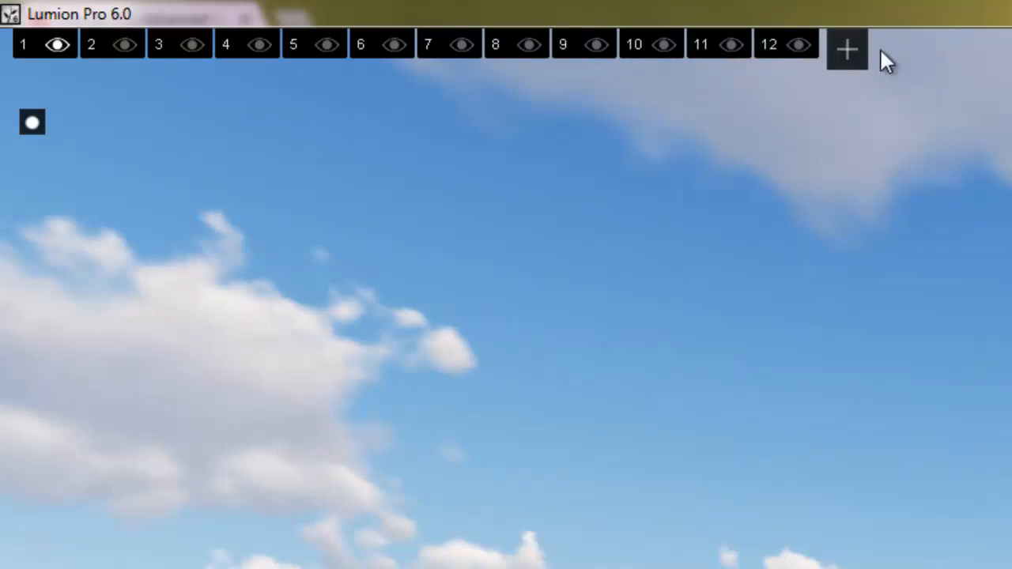
left_click(863, 54)
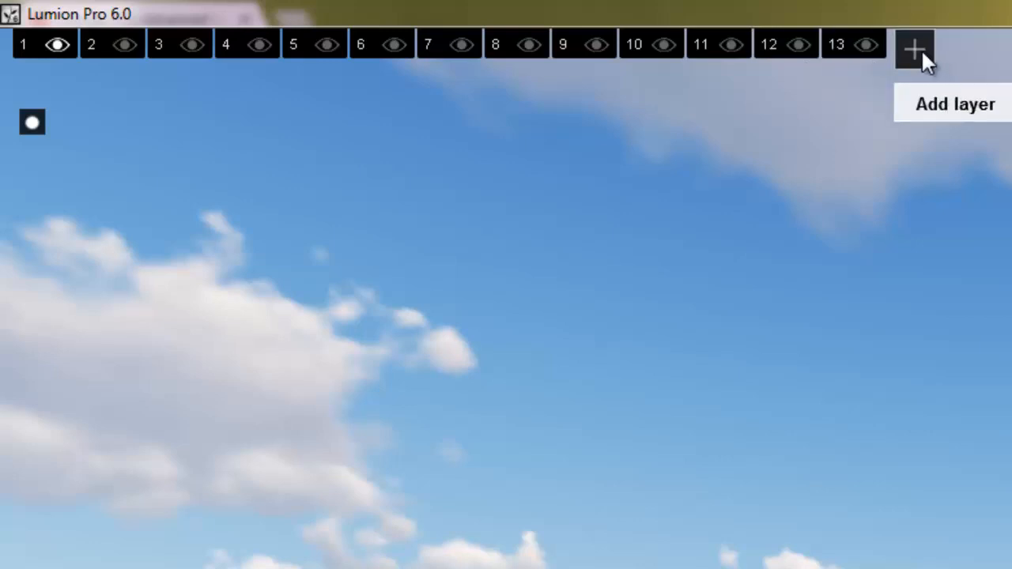
left_click(920, 54)
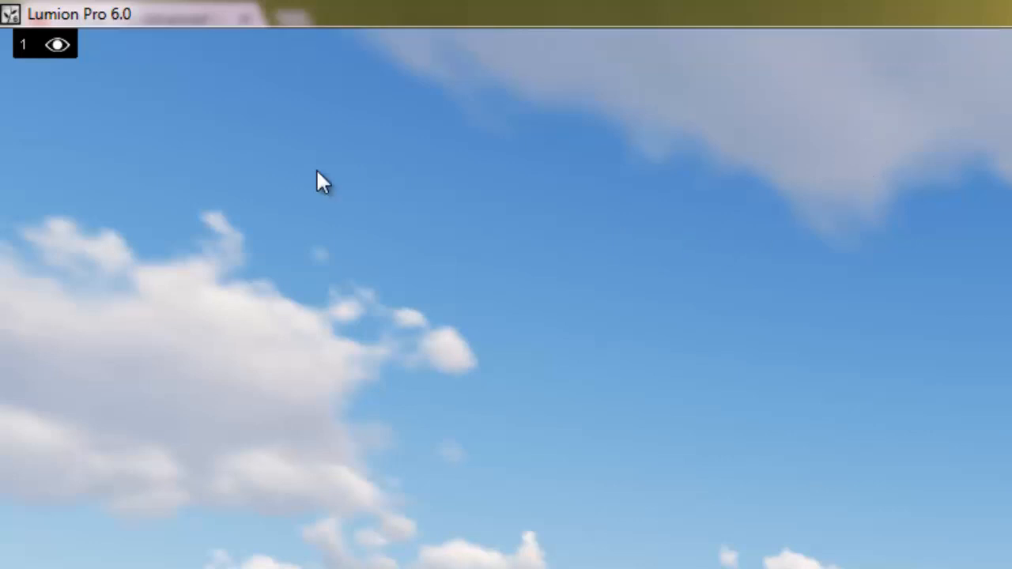
mouse_move(70, 136)
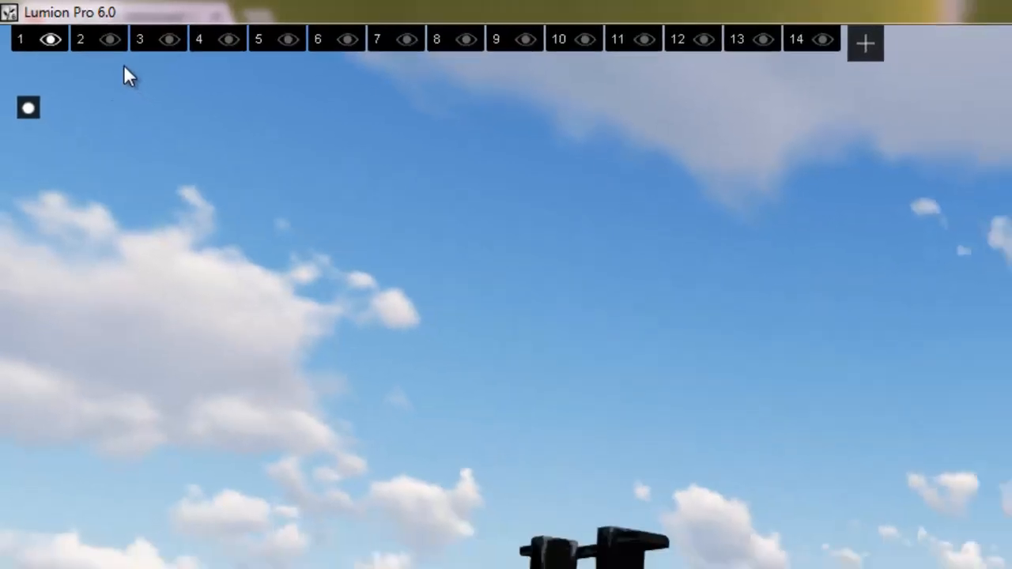